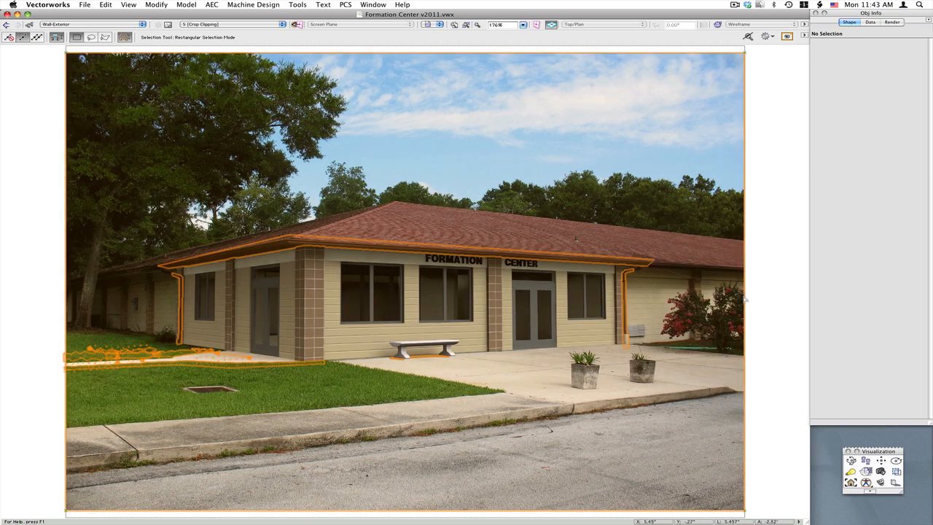
Step: Add a Camera Match Shadow polygon to the viewport's annotations, running from the right planter across the curb and past the photo's right edge
double_click(745, 299)
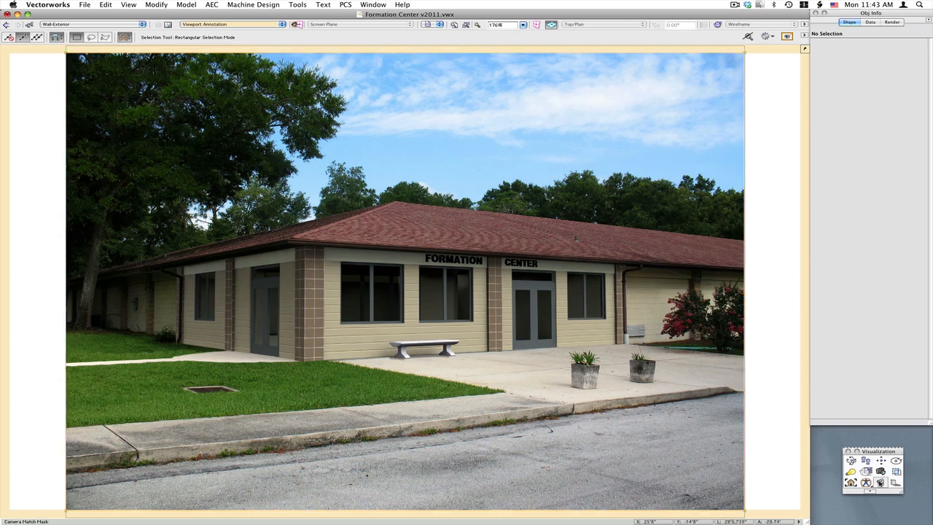
left_click(895, 484)
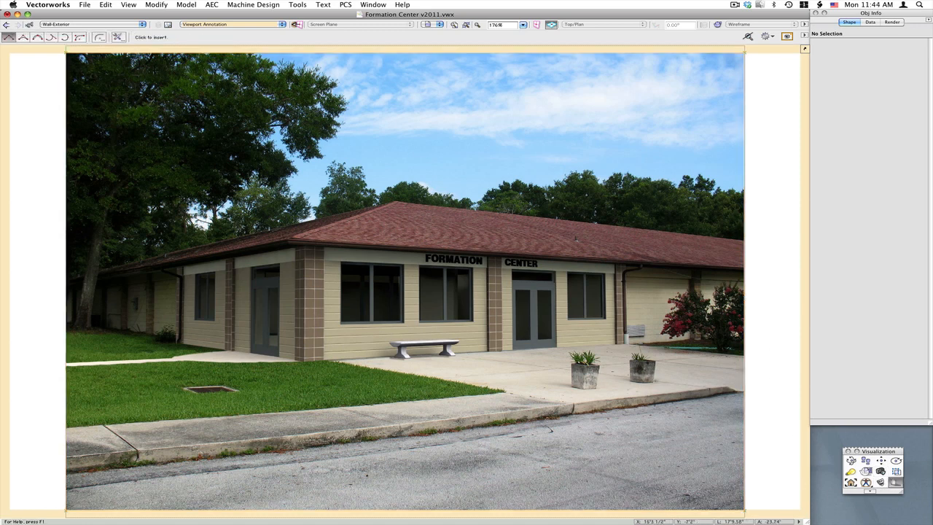
left_click(669, 392)
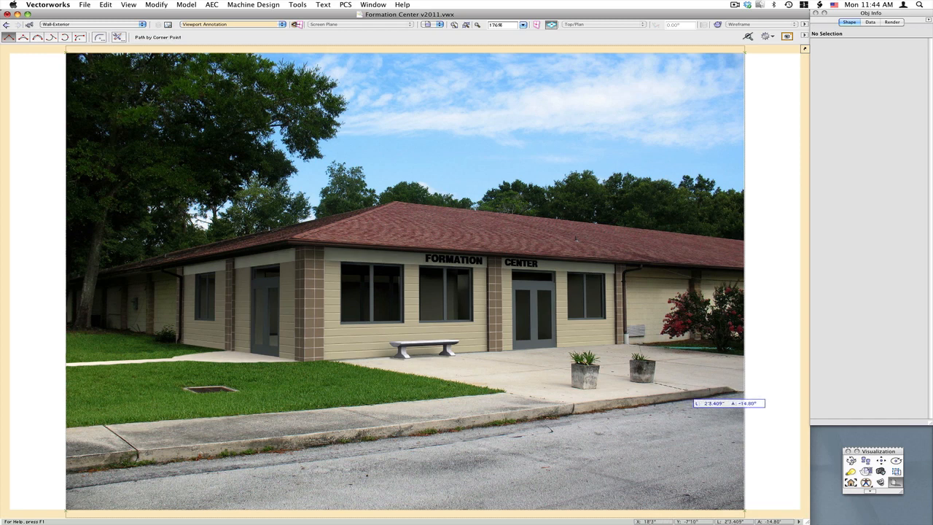
left_click(689, 398)
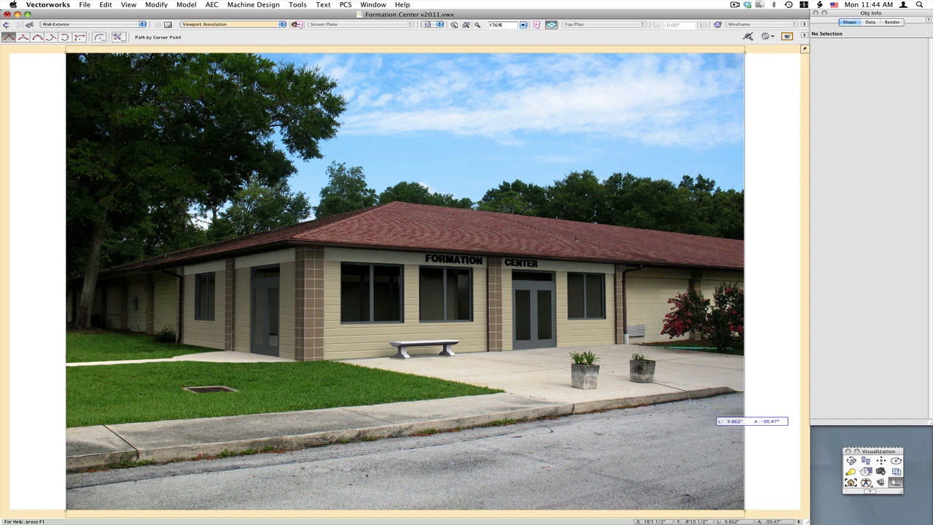
left_click(755, 416)
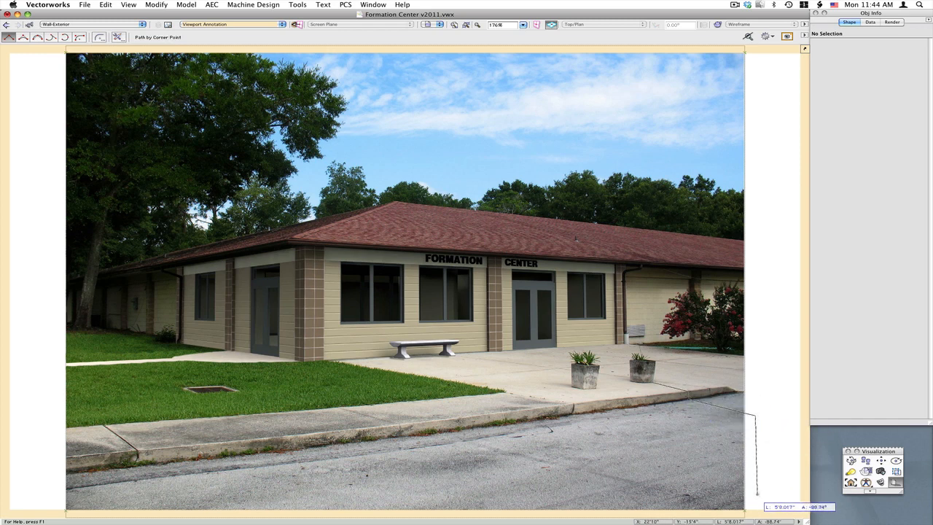
left_click(757, 500)
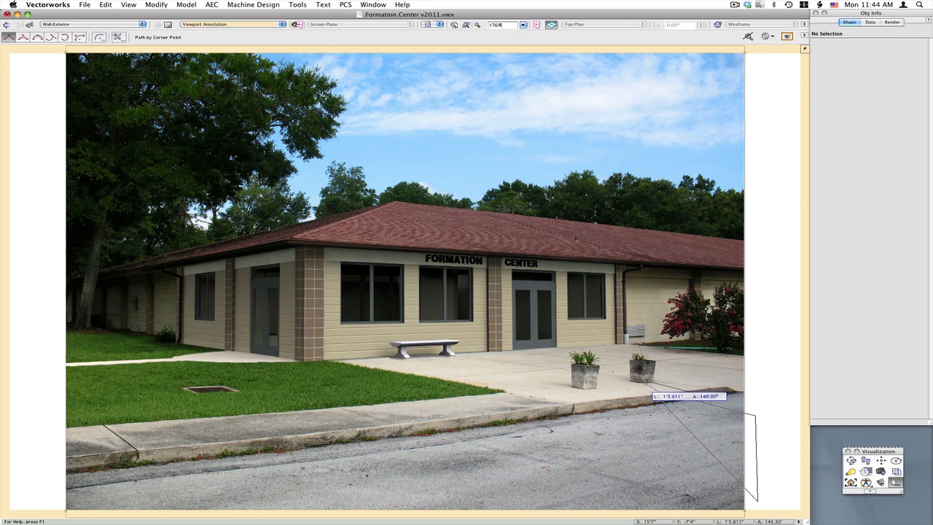
left_click(646, 386)
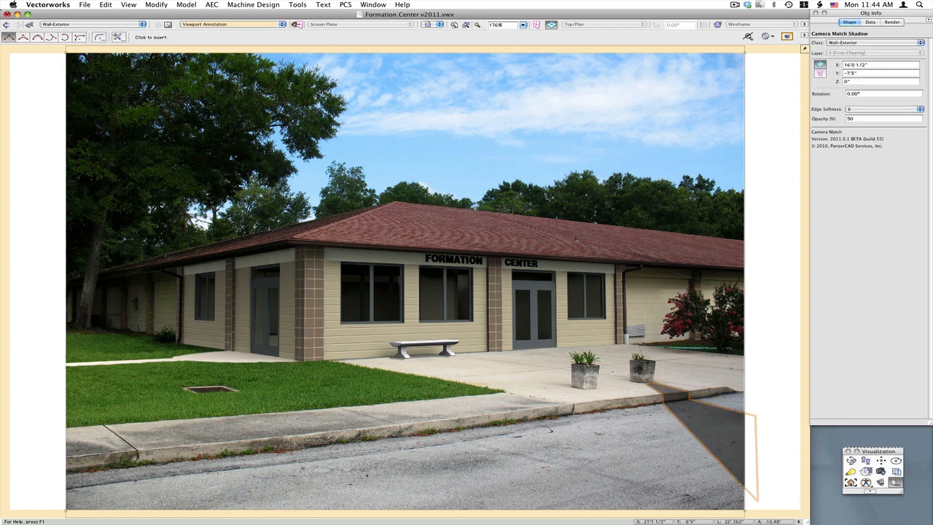
key("x")
left_click(770, 371)
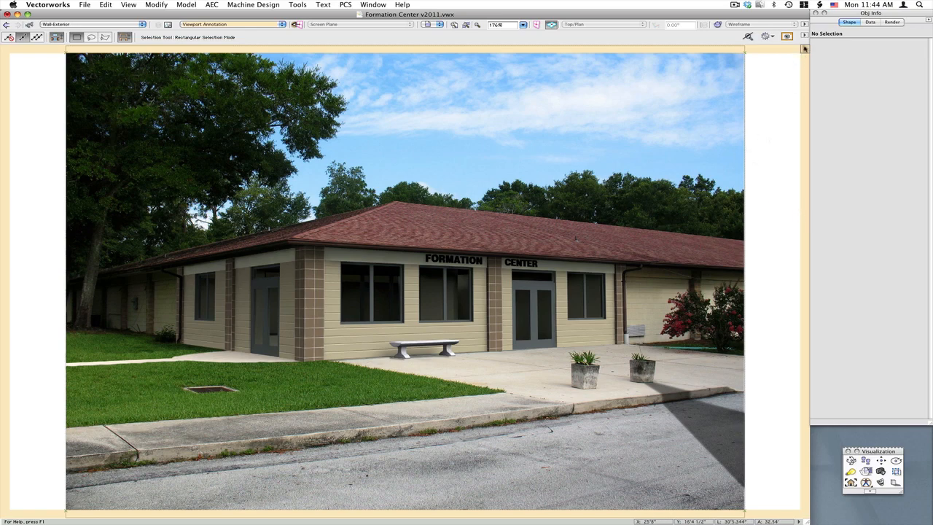
left_click(805, 48)
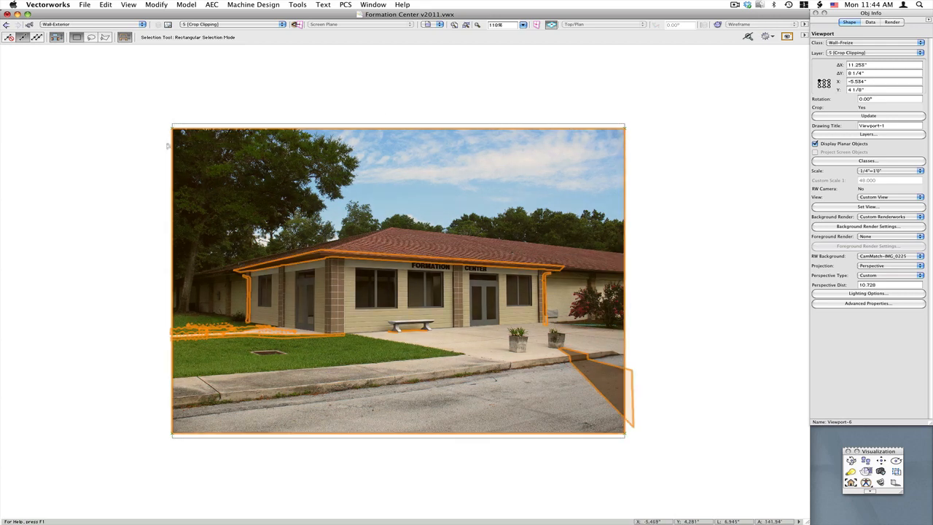
Step: Open the viewport's crop for editing and delete the rectangular crop shape
left_click(641, 298)
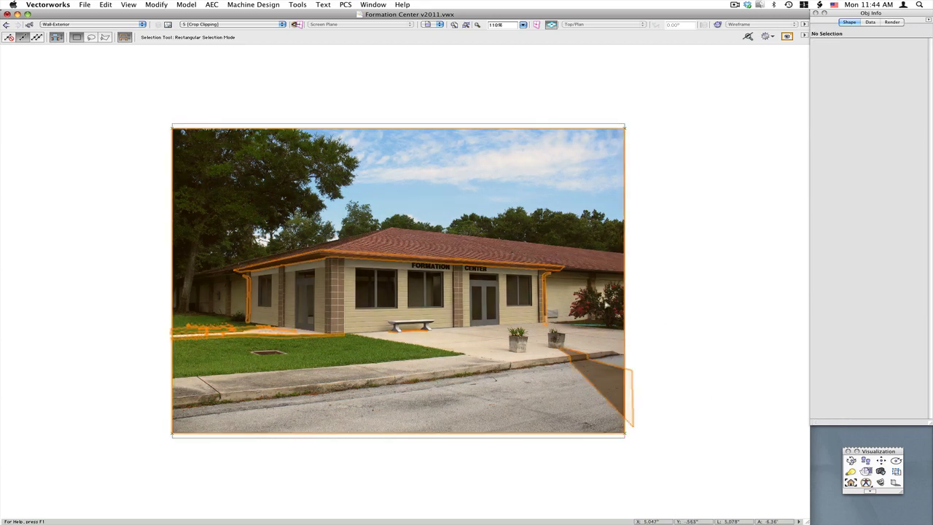
left_click(625, 300)
right_click(616, 297)
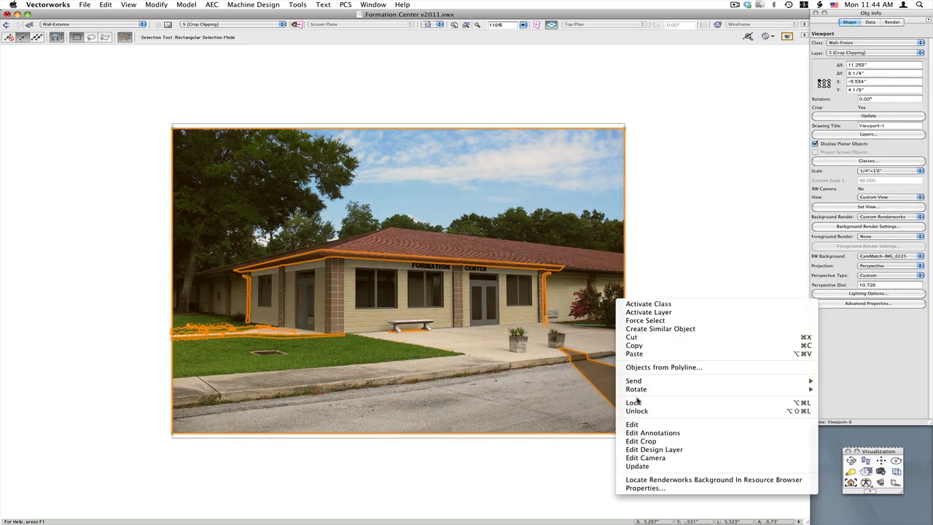
left_click(643, 441)
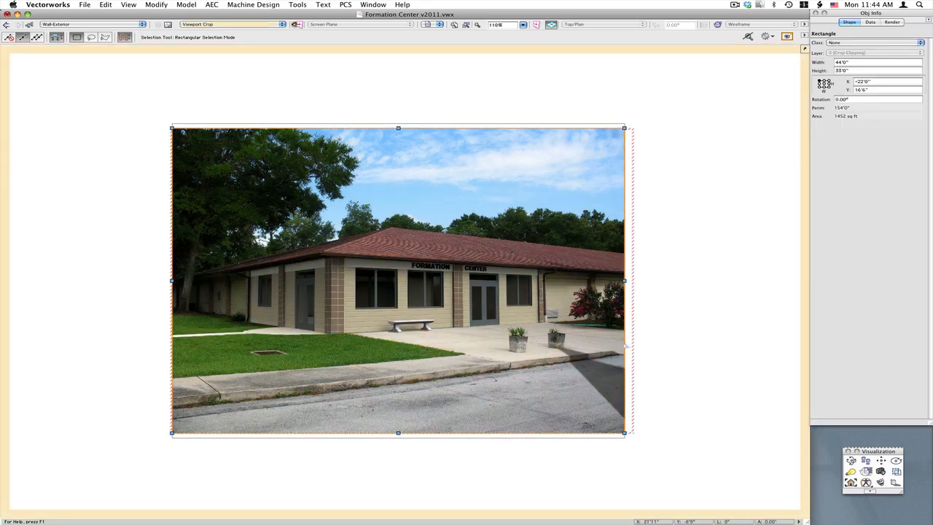
left_click(625, 345)
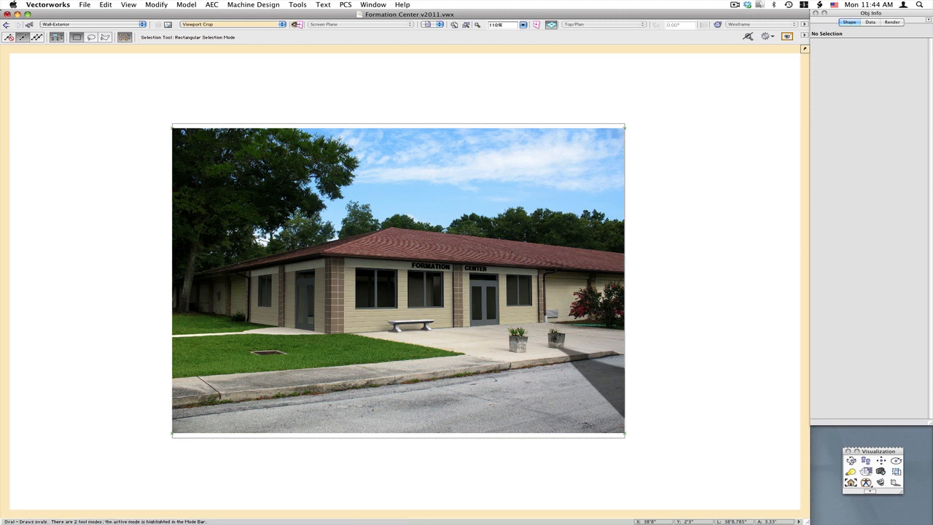
Step: Create an oval crop shape around the building, adjusted to about 37'0" wide and 23'4" high
key("alt+6")
left_click(238, 195)
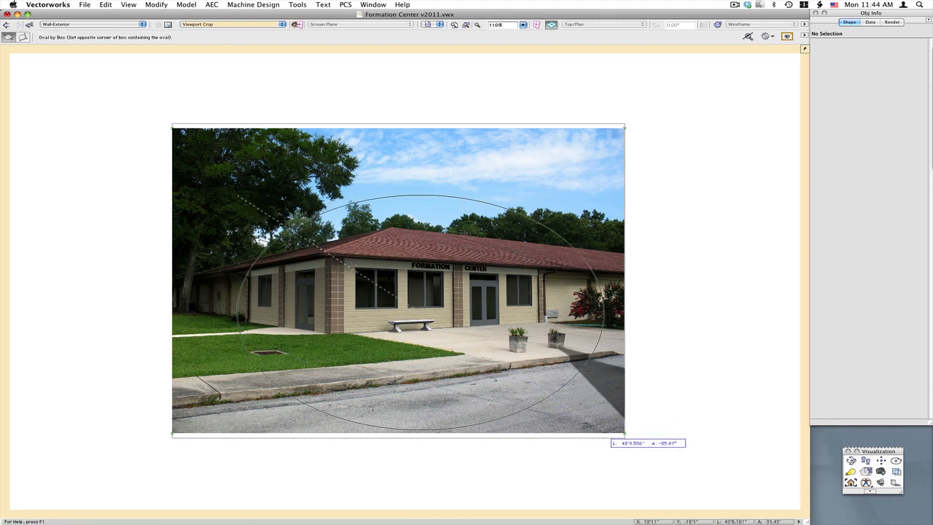
left_click(616, 422)
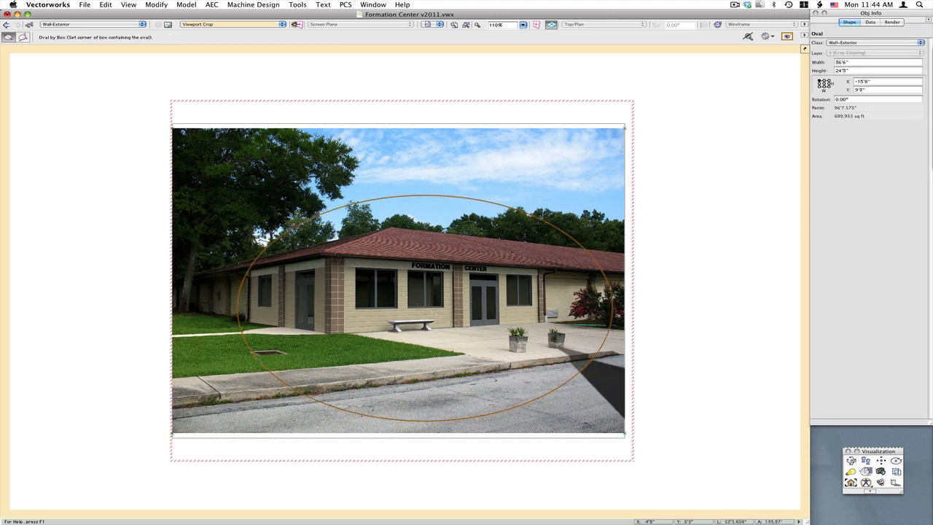
key("x")
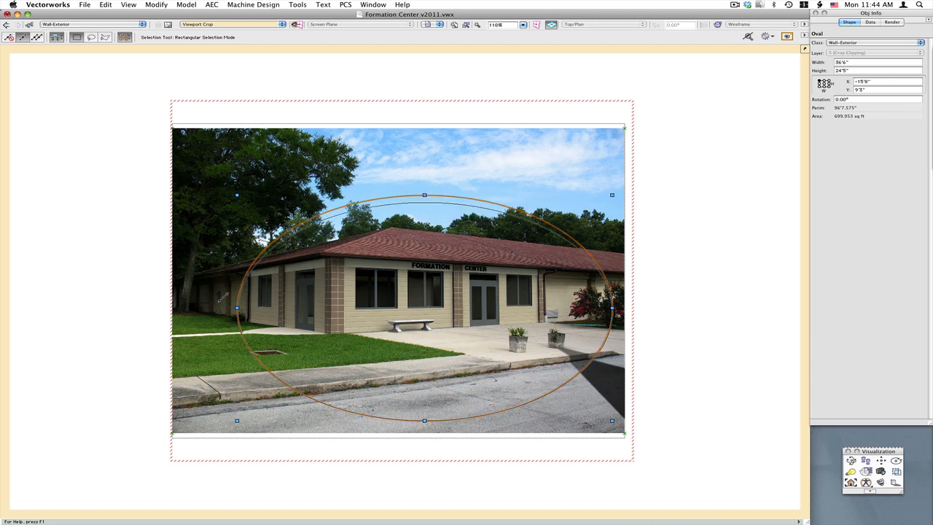
left_click_drag(424, 202, 424, 205)
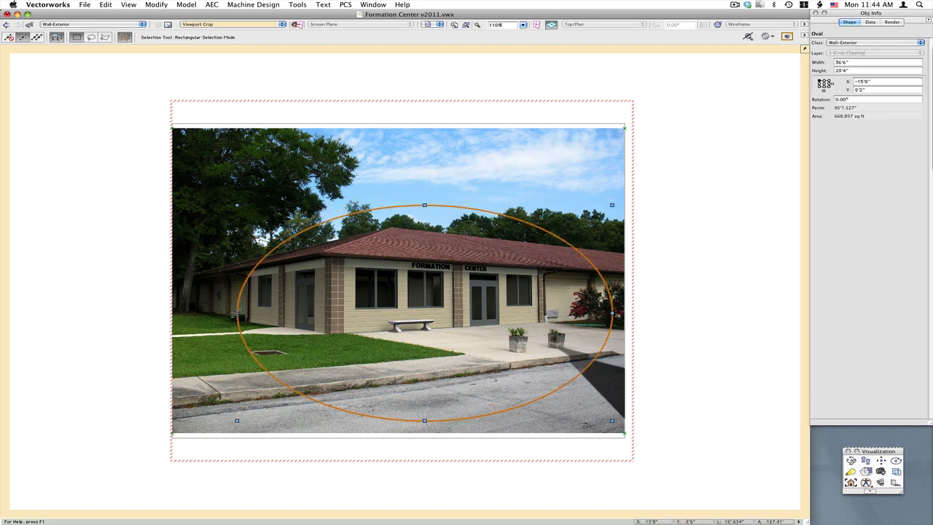
left_click_drag(237, 314, 232, 318)
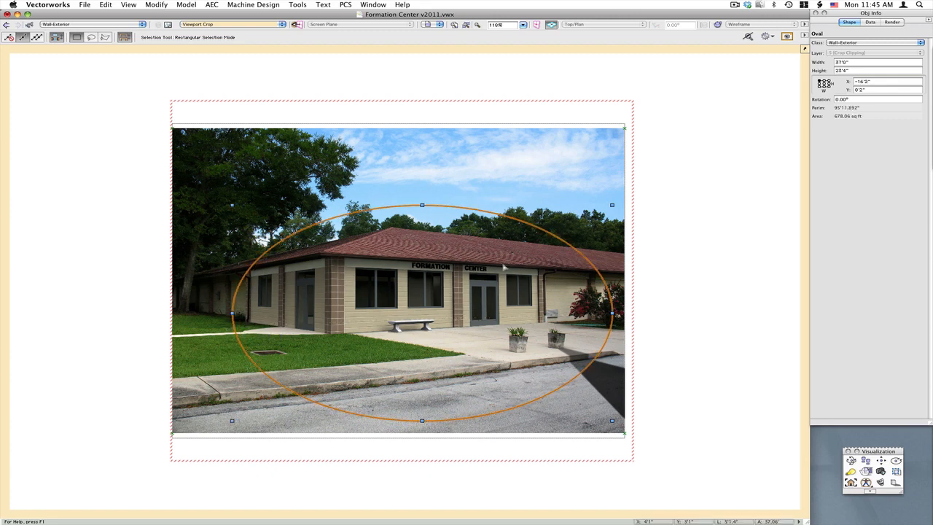
Step: Leave crop editing and refresh the viewport by moving it with X and Y offsets of 0", then deselect it
key("super+]")
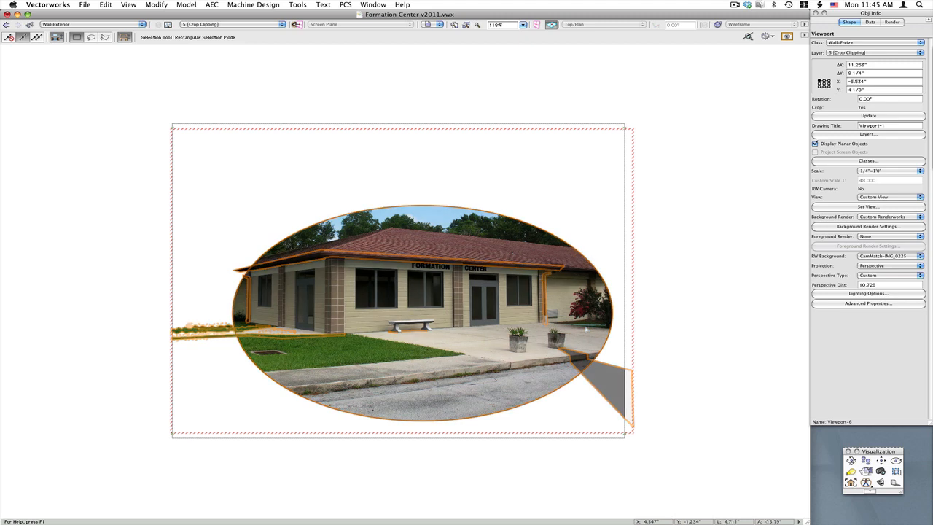
key("super+m")
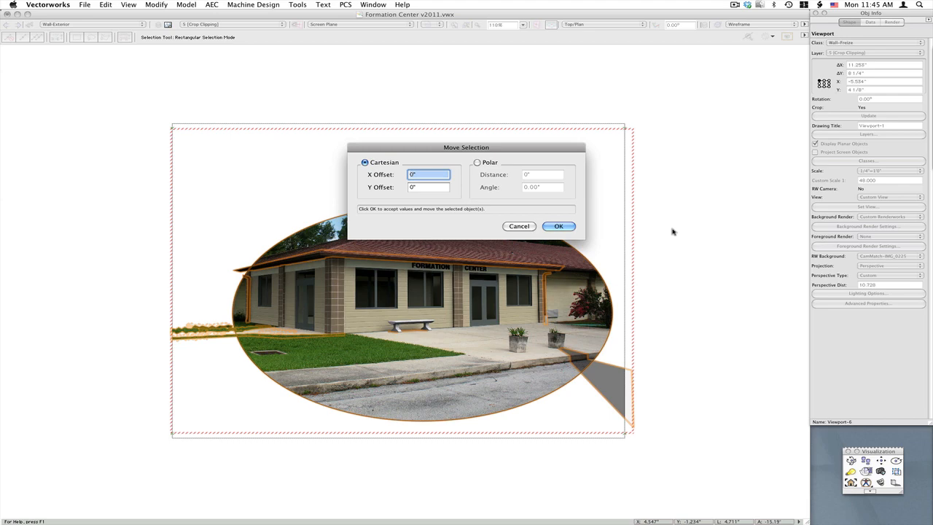
key("Return")
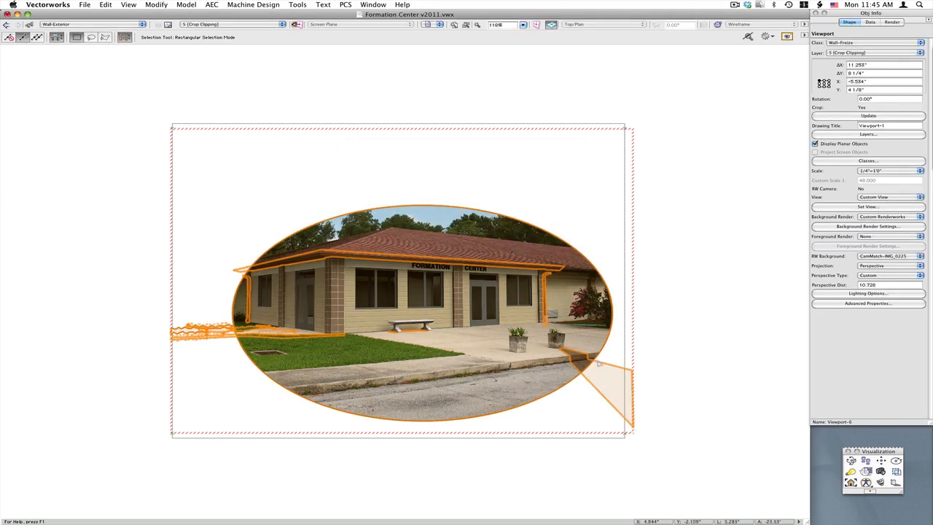
left_click(671, 377)
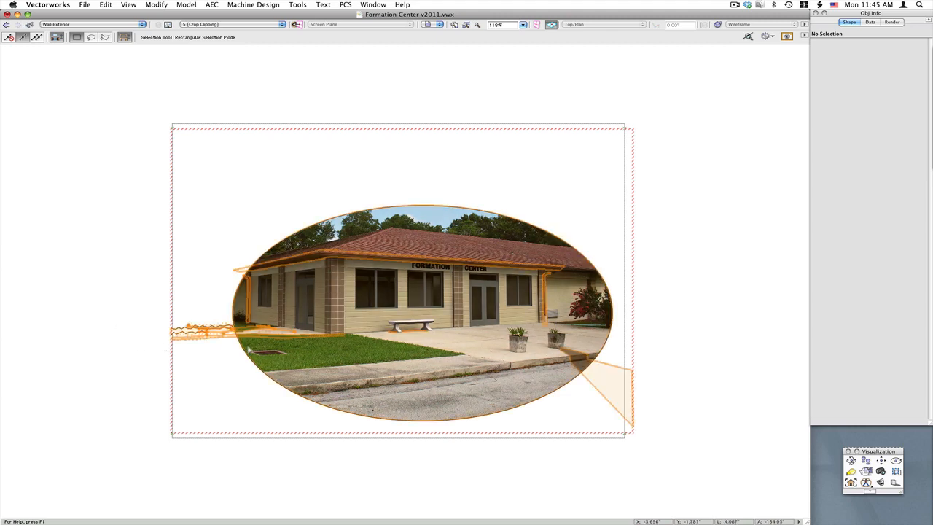
Step: Delete the jagged grass mask objects outside the oval crop's left side in the viewport's annotations
double_click(248, 348)
scroll(217, 341, "up", 2)
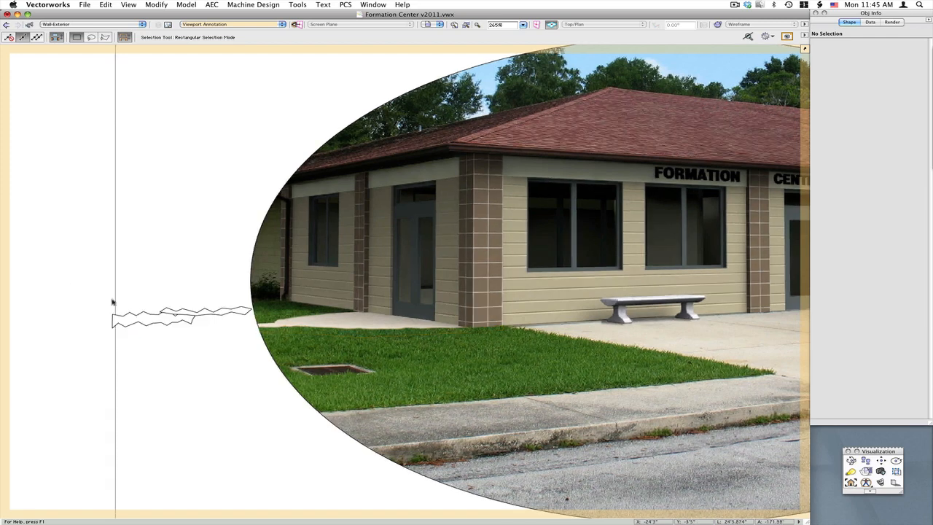
left_click_drag(33, 266, 268, 367)
key("Delete")
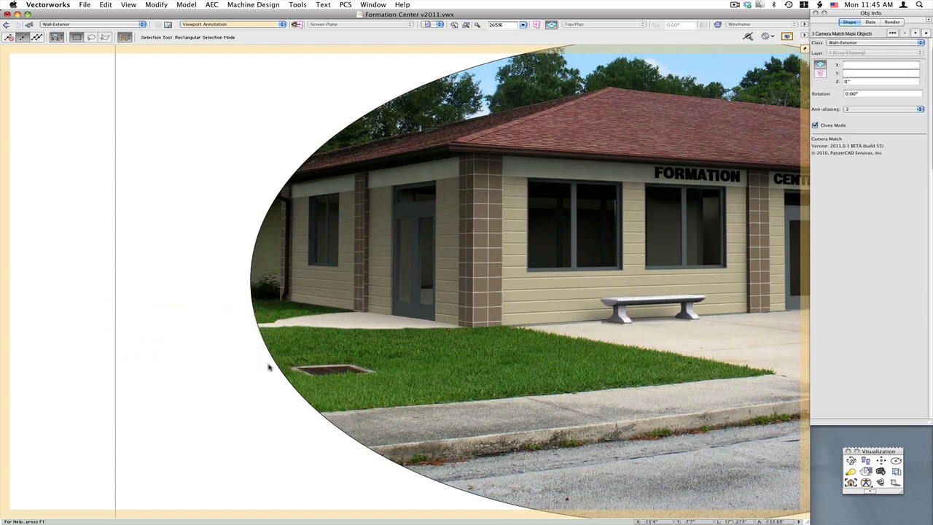
Step: Draw a five-sided Camera Match Mask over the side door's upper part and roof corner, extending above the oval crop
scroll(123, 252, "down", 1)
scroll(175, 291, "down", 1)
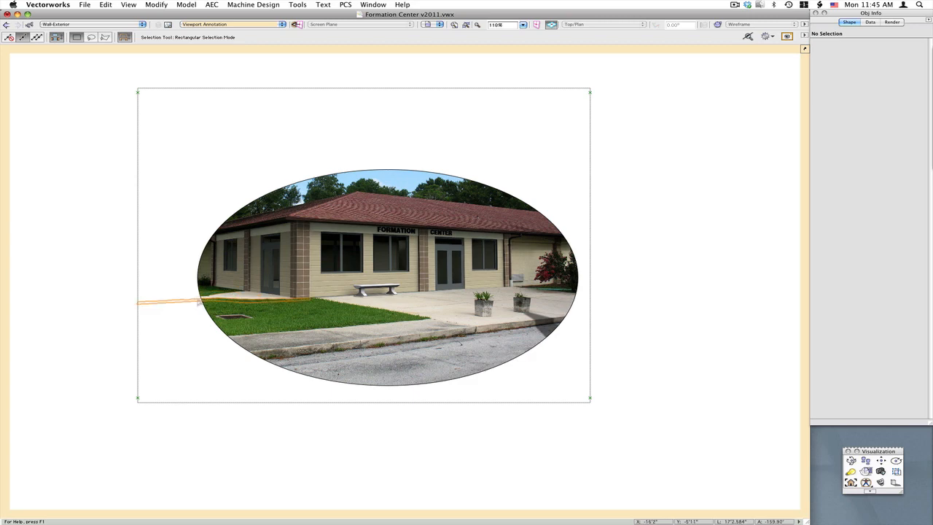
scroll(198, 302, "up", 2)
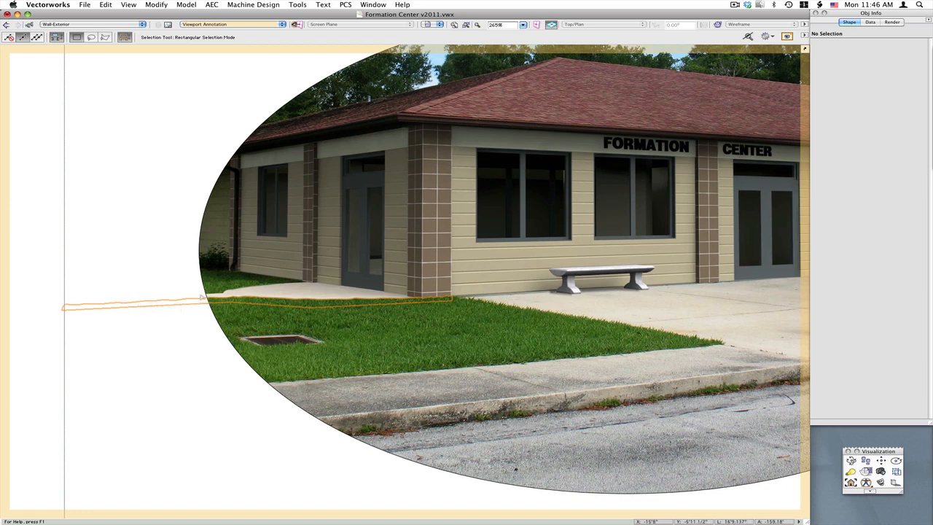
scroll(99, 289, "down", 1)
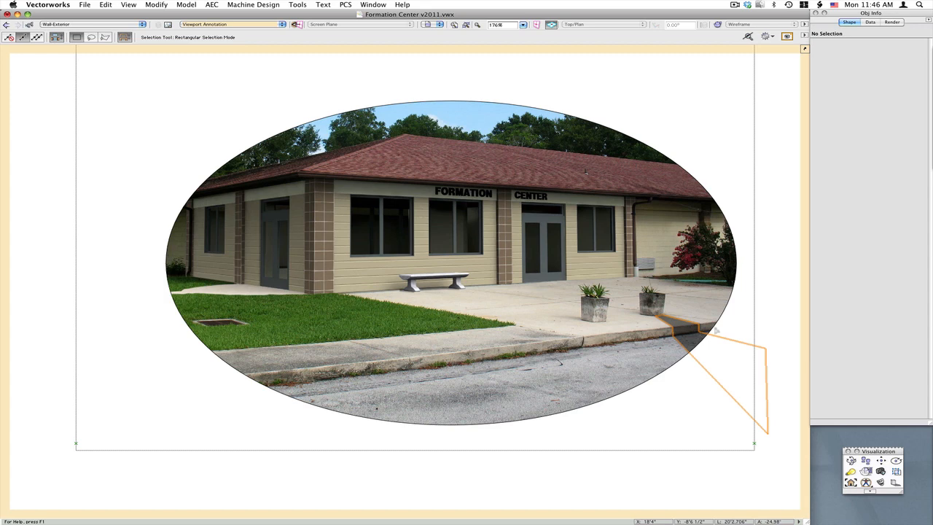
scroll(751, 279, "up", 1)
scroll(756, 322, "down", 1)
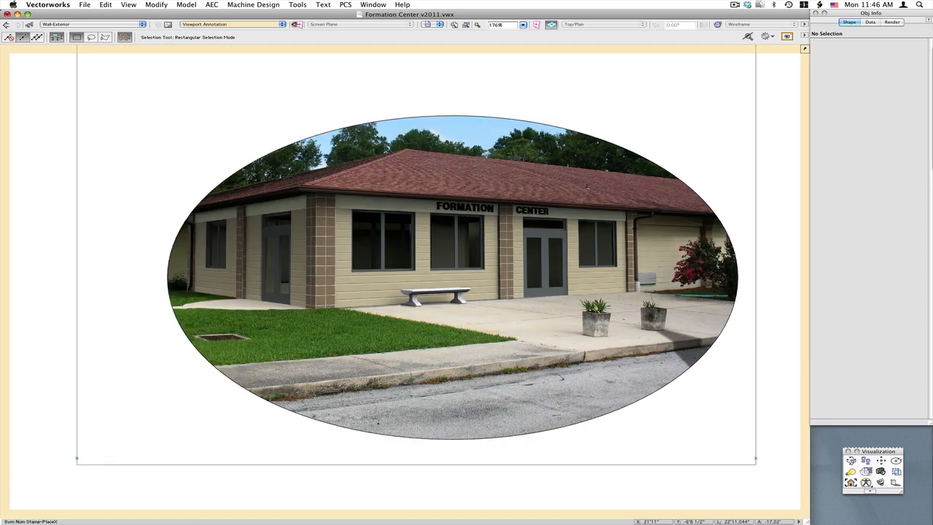
left_click(881, 481)
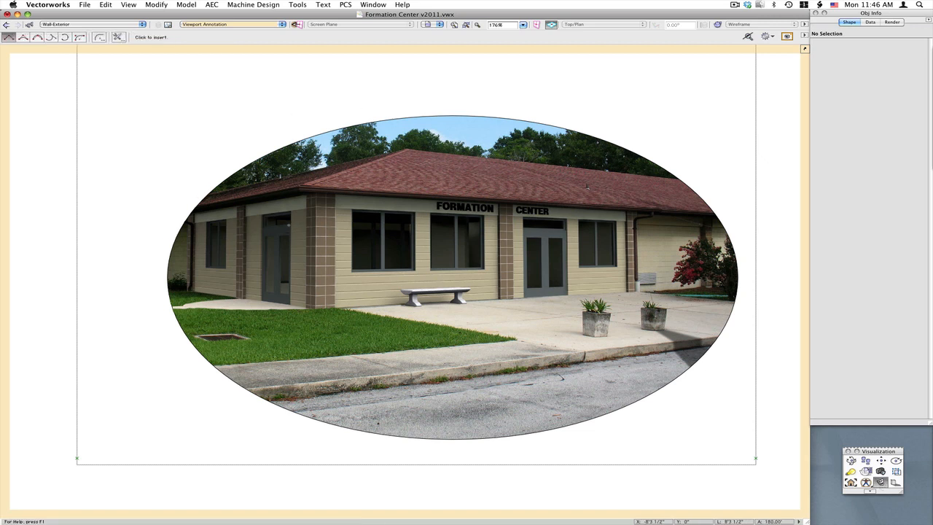
left_click(337, 155)
left_click(324, 237)
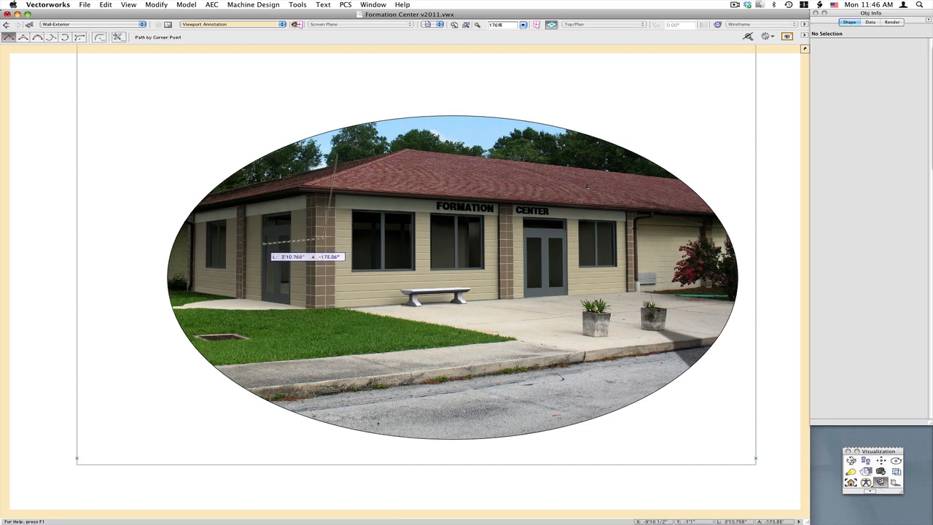
left_click(263, 243)
left_click(223, 89)
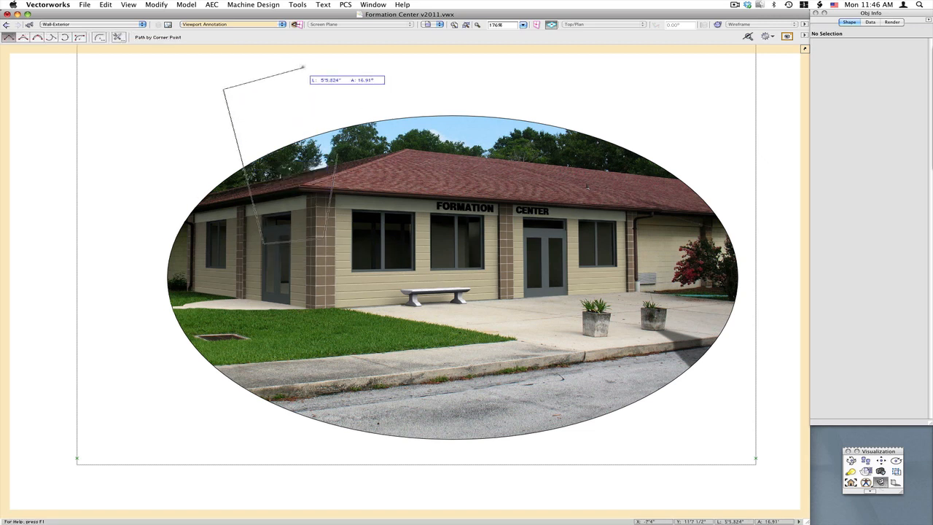
double_click(302, 67)
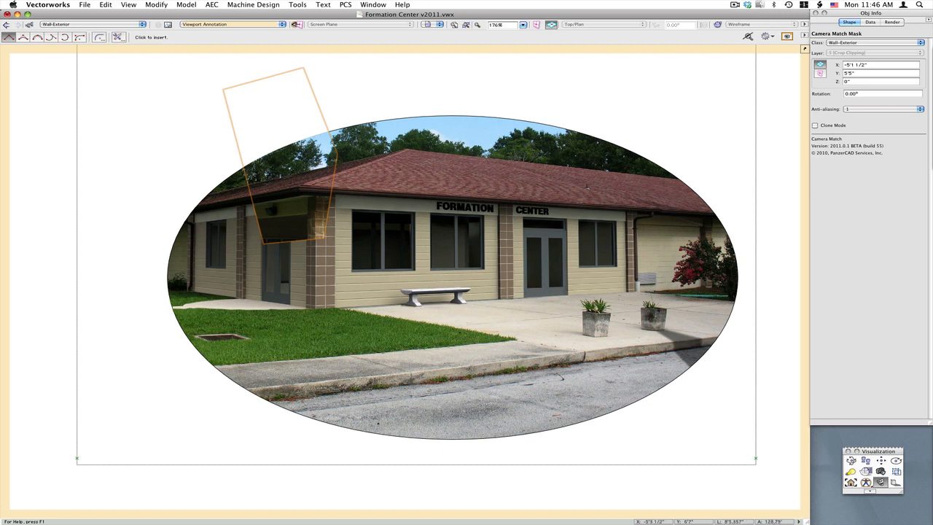
Step: Draw a Camera Match Shadow polygon from the front left planter's base across the curb and street, extending beyond the oval crop, and deselect it
left_click(895, 482)
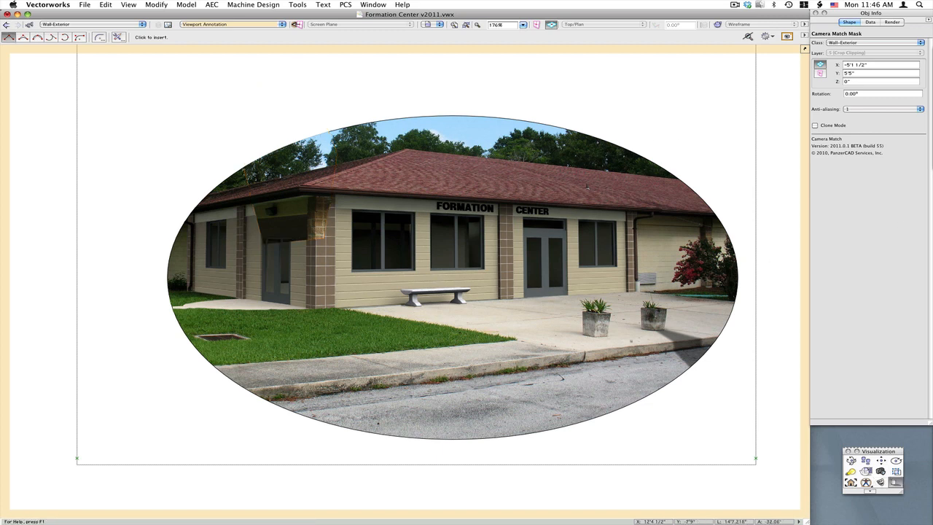
left_click(610, 338)
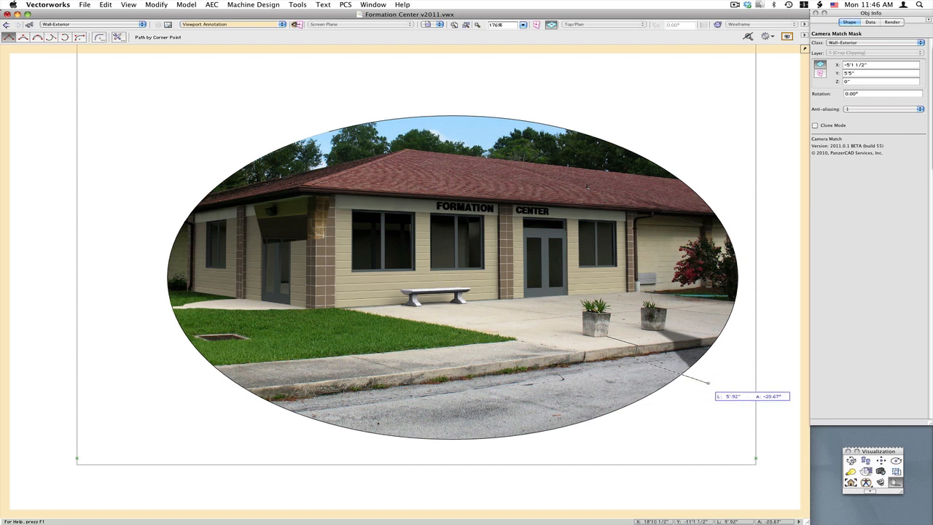
left_click(708, 383)
left_click(636, 423)
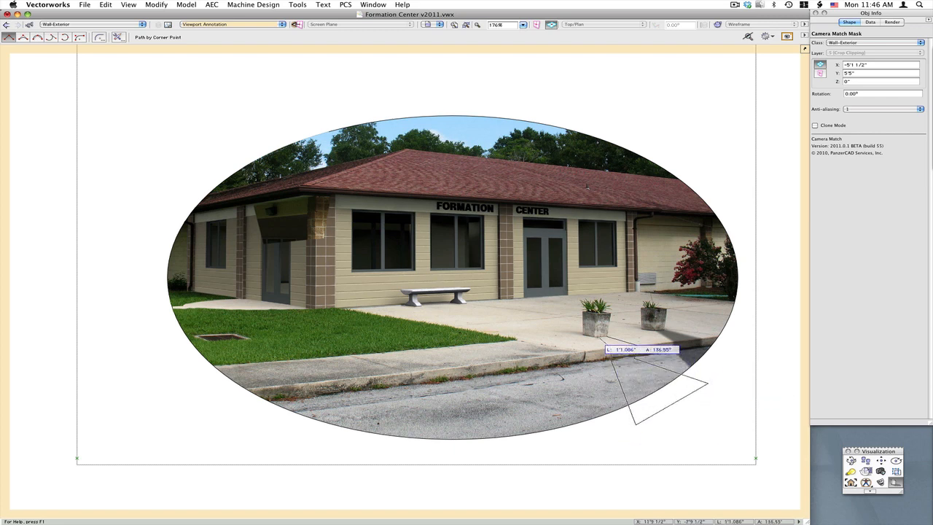
left_click(609, 338)
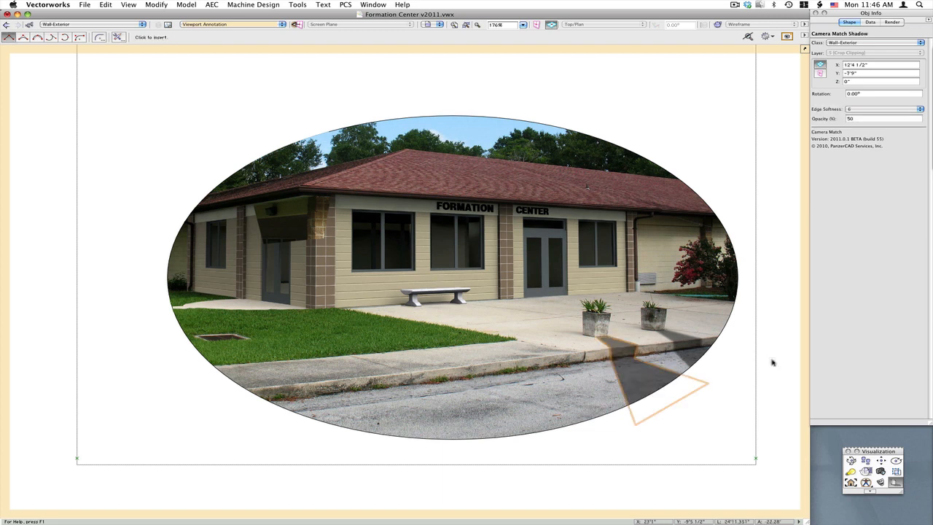
key("x")
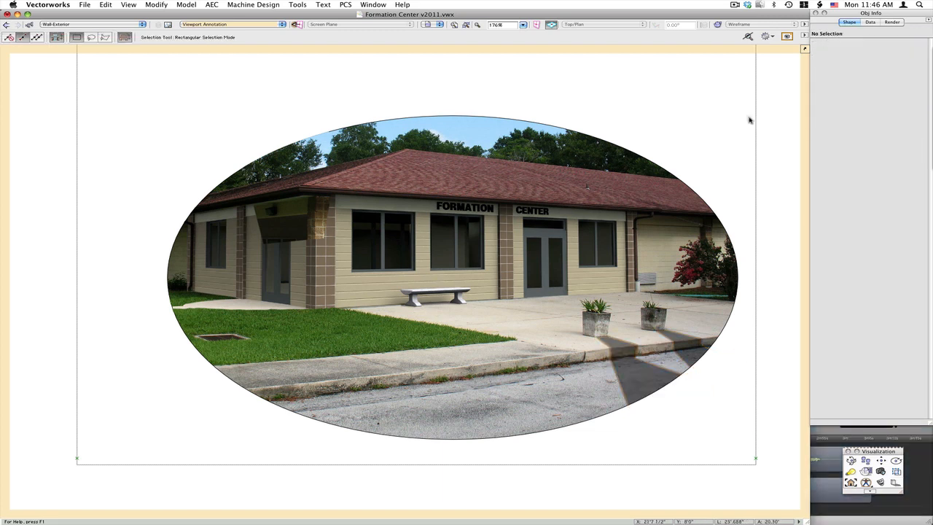
Step: Select the Camera Match object in the viewport's annotations and turn on Show Photo
left_click(755, 126)
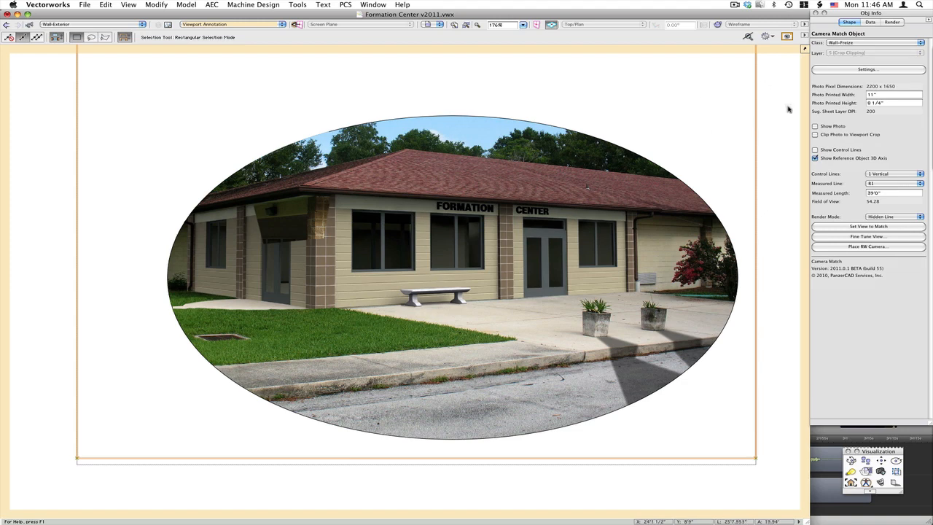
left_click(828, 127)
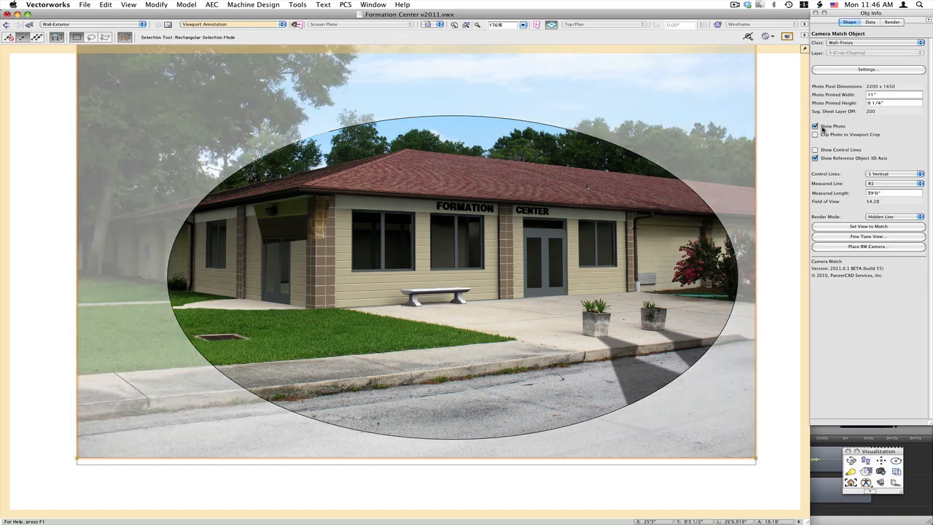
scroll(459, 464, "down", 2)
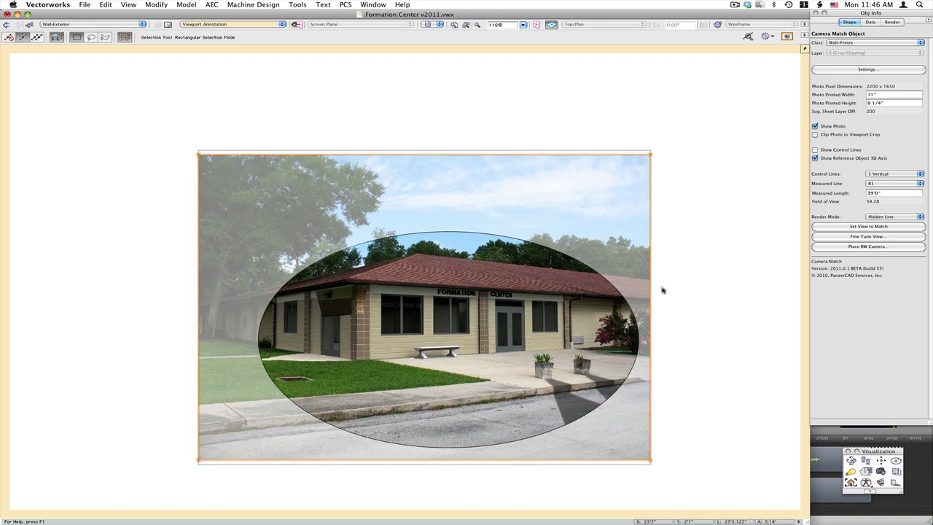
Step: Bring all annotation objects, including the photo, in front of the viewport's rendered building, and clear the selection
key("super+a")
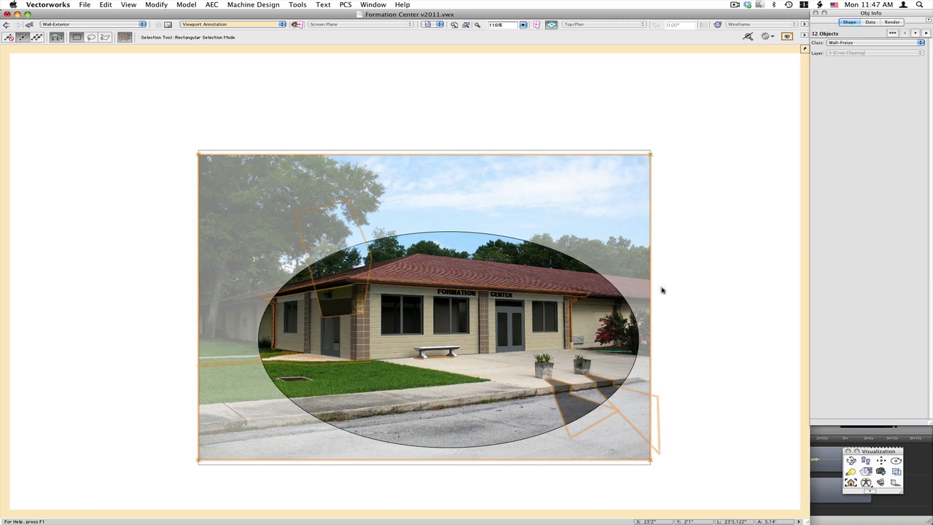
key("Delete")
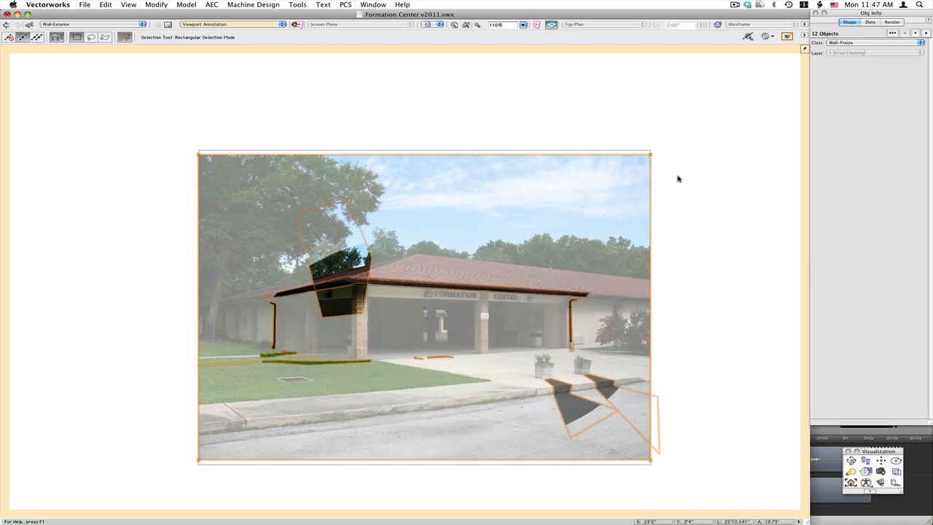
left_click(683, 117)
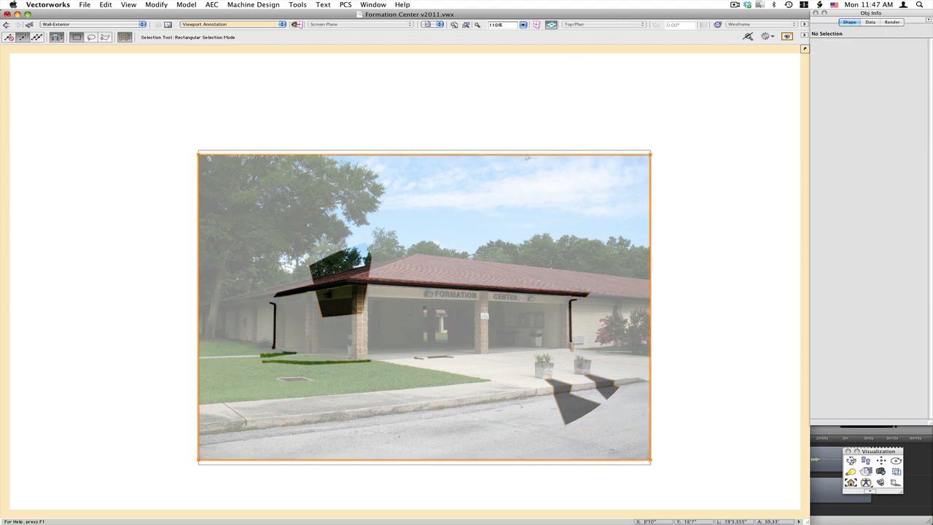
Step: Select the Camera Match object around the photo and turn on Clip Photo to Viewport Crop
left_click(527, 157)
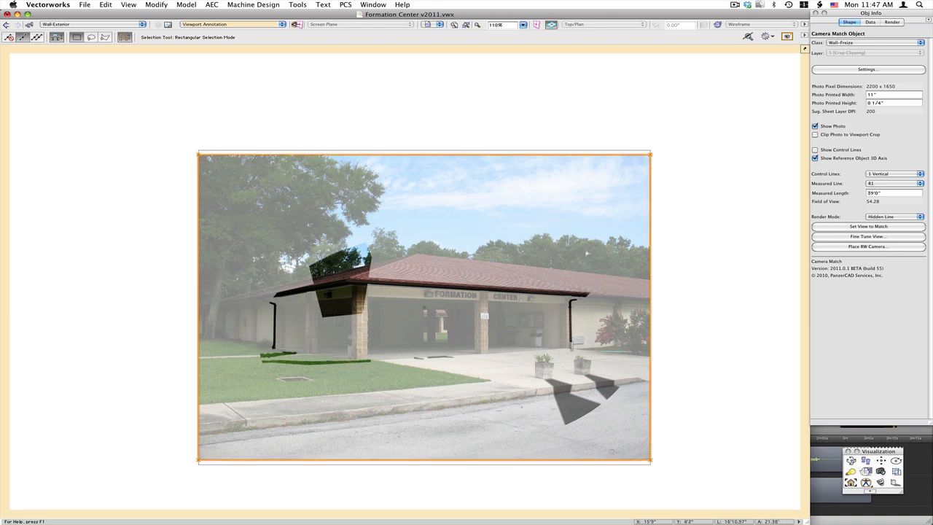
left_click(815, 136)
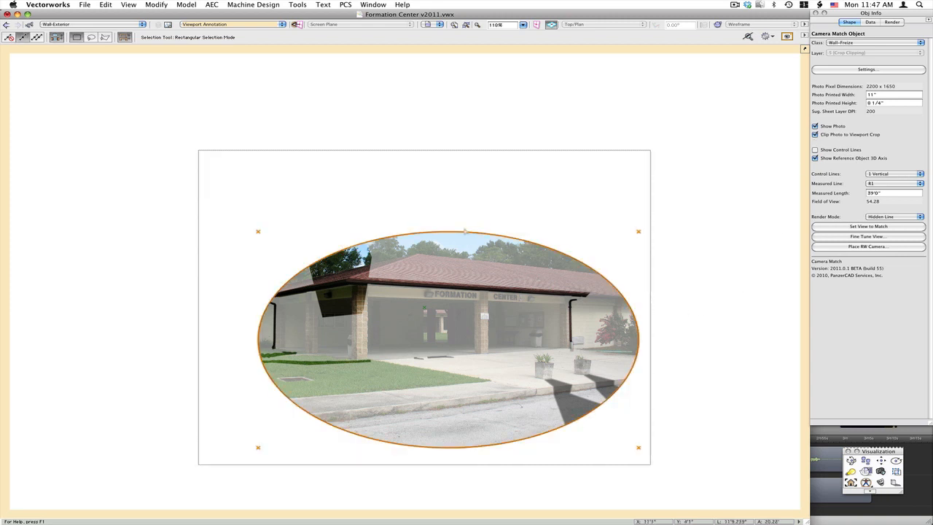